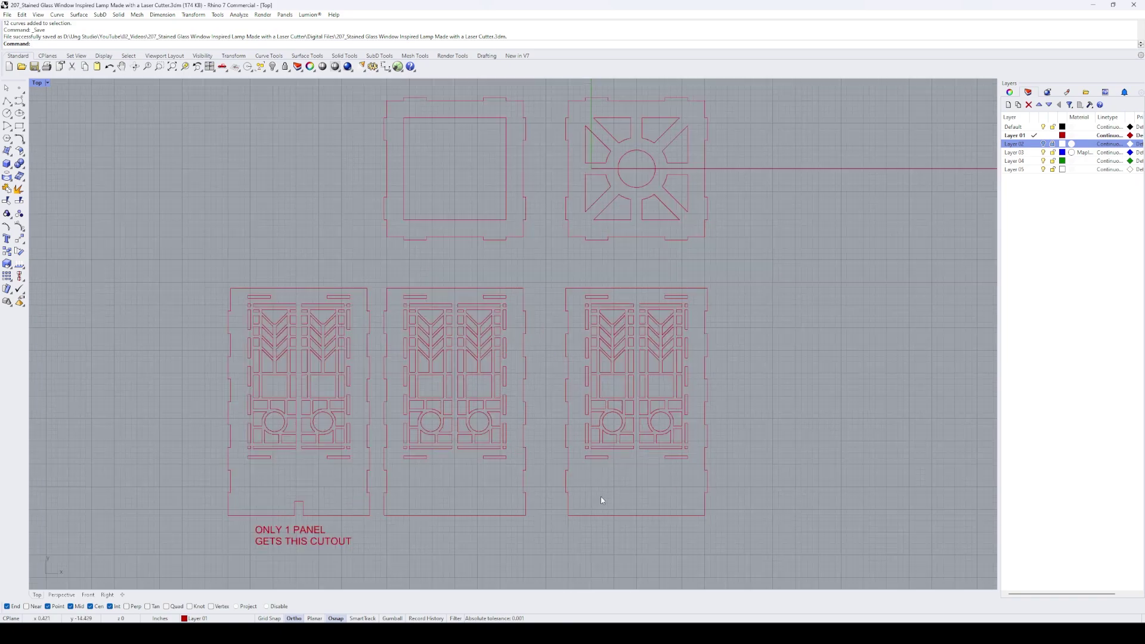
Step: Delete the window pattern blocks and slots inside the third side panel, undoing an accidental drag
scroll(600, 496, up, 5)
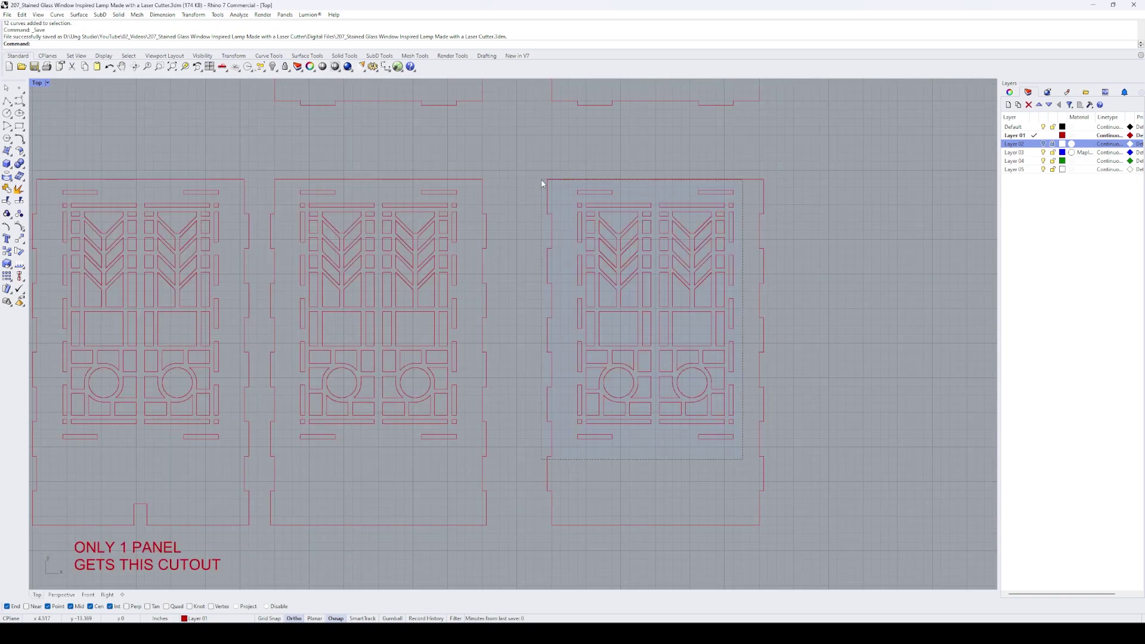
drag(566, 186, 558, 167)
key(Delete)
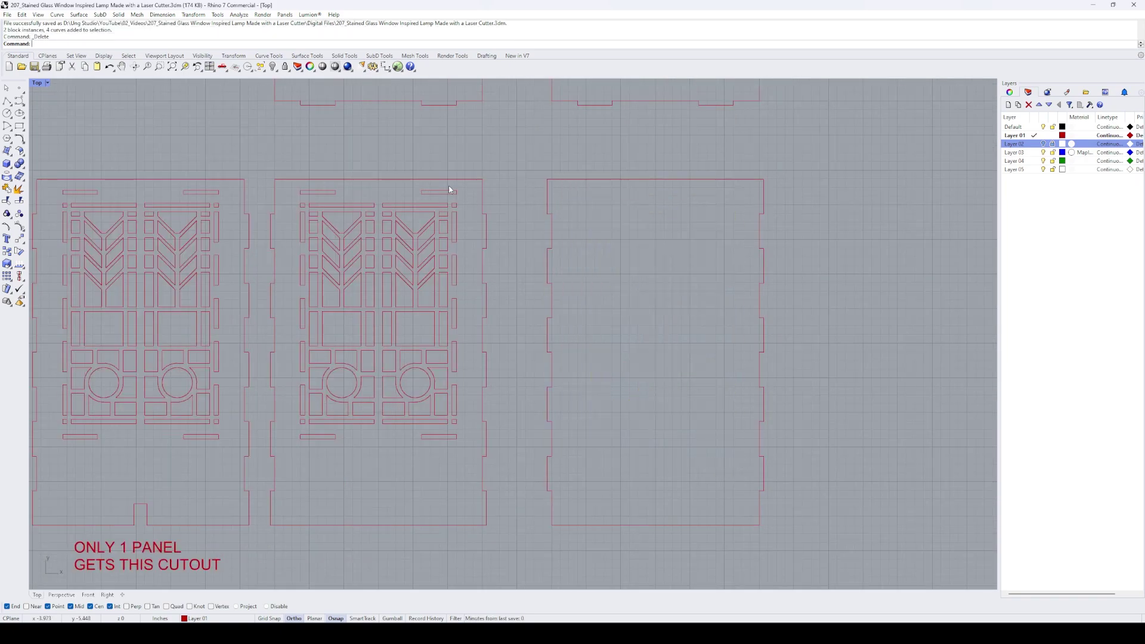
key(ctrl+z)
Step: Try deleting the window pattern and slots inside the middle side panel, and undo the deletion
right_drag(433, 302, 597, 292)
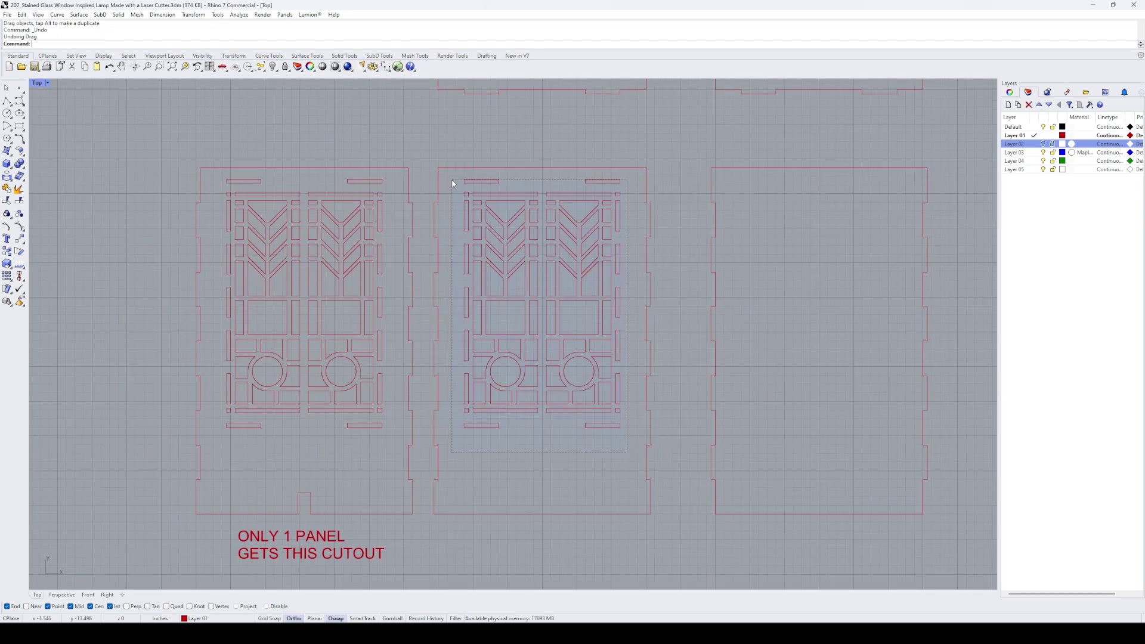
drag(453, 184, 451, 182)
key(Delete)
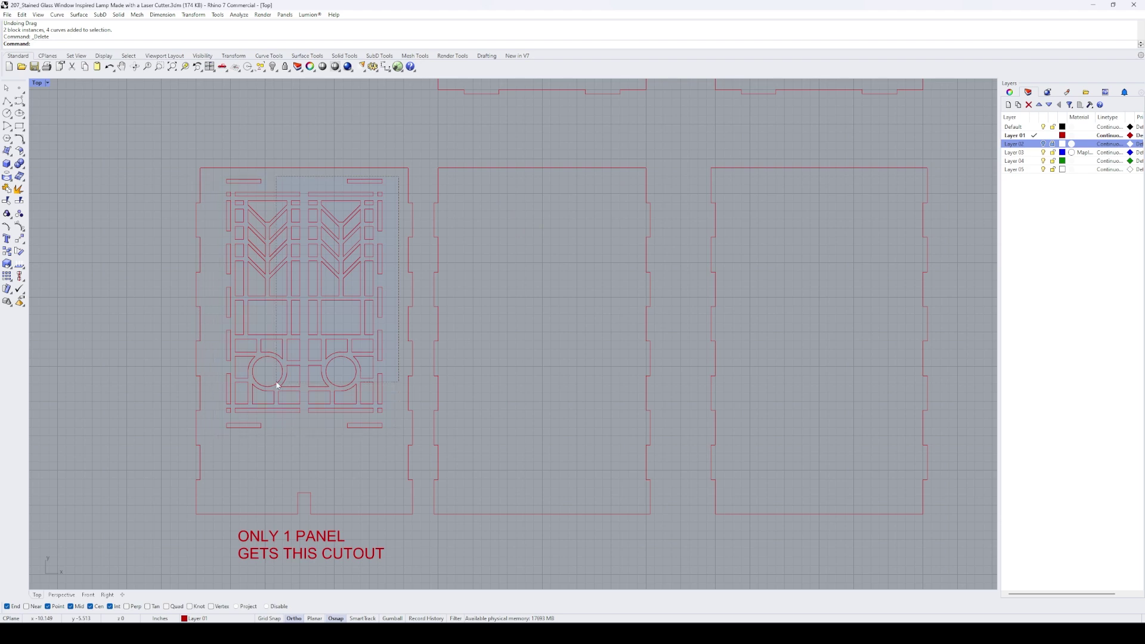
drag(388, 270, 388, 259)
key(ctrl+z)
key(Escape)
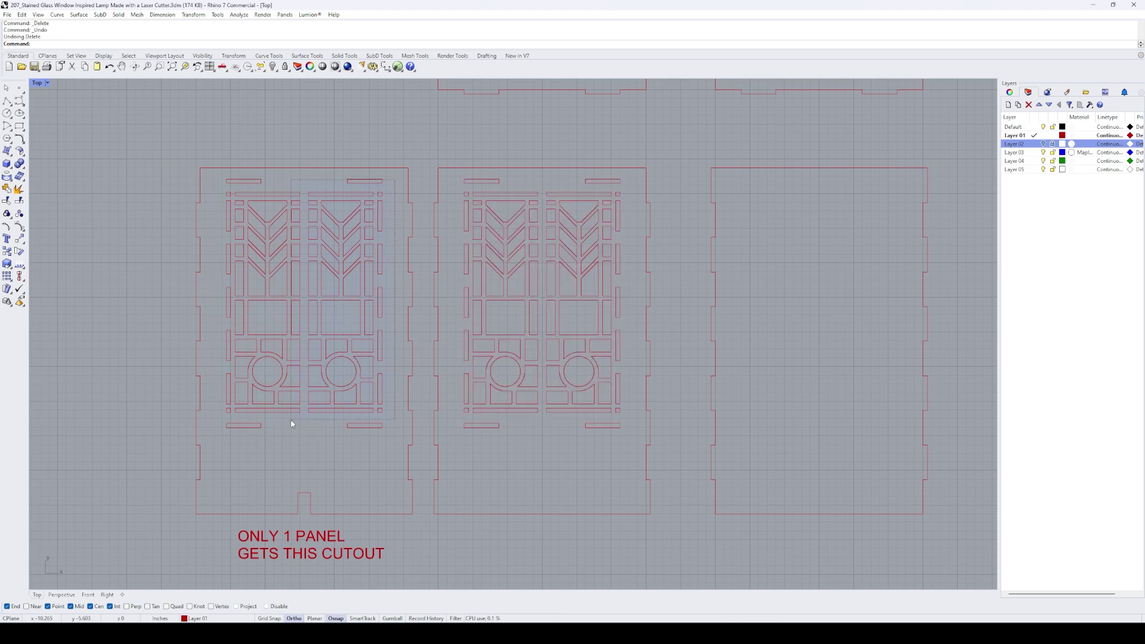
Step: Turn on Layer 02 to display its grid lines over the remaining window pattern
click(1042, 144)
scroll(526, 206, up, 3)
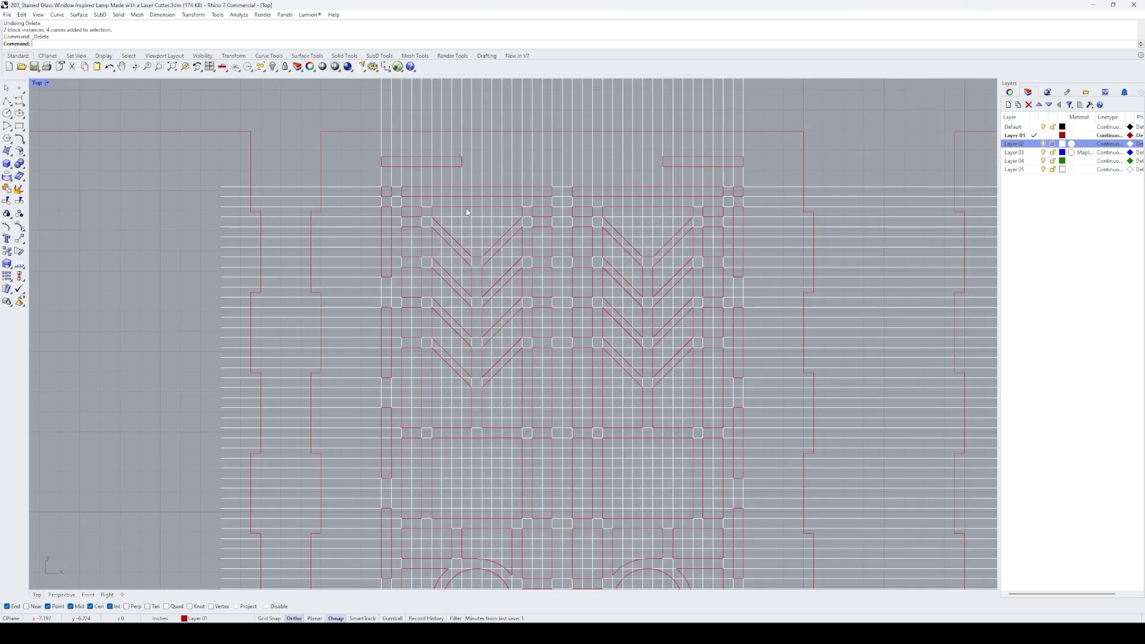
key(Right)
key(Down)
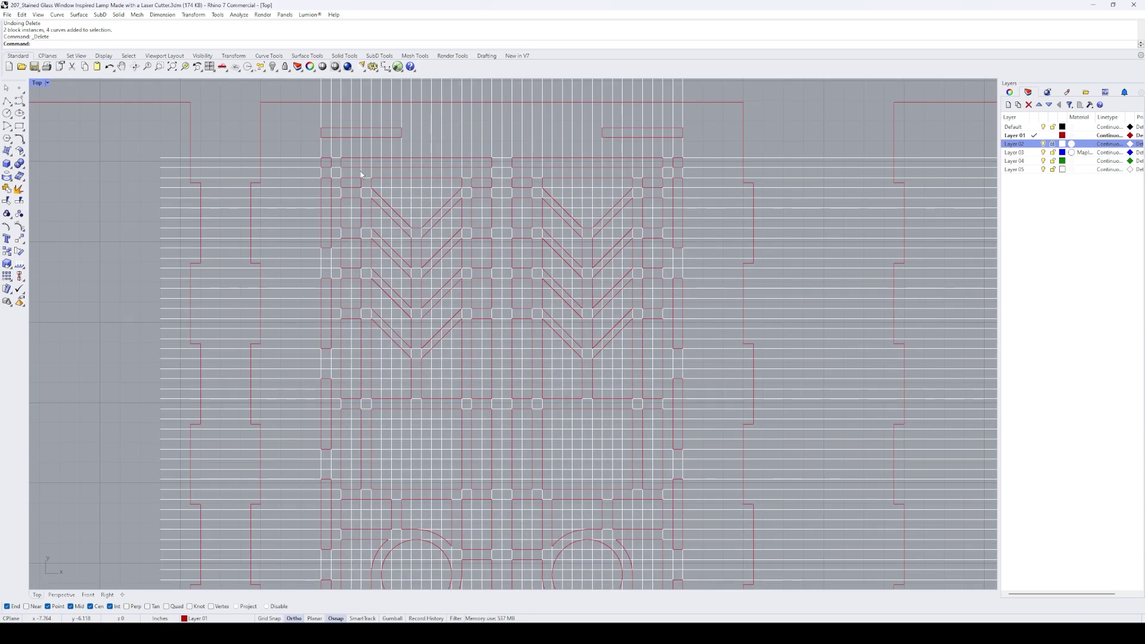
scroll(406, 199, down, 1)
scroll(404, 206, up, 2)
Step: Open the Pattern block in the left half of the middle panel for editing
click(401, 211)
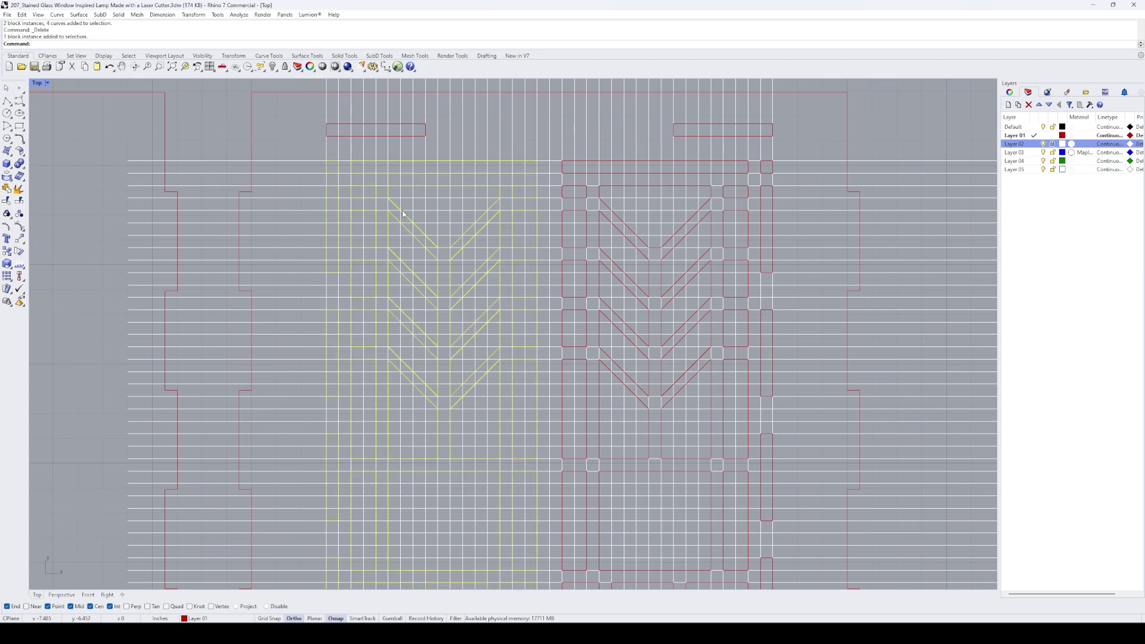
click(643, 177)
double_click(463, 179)
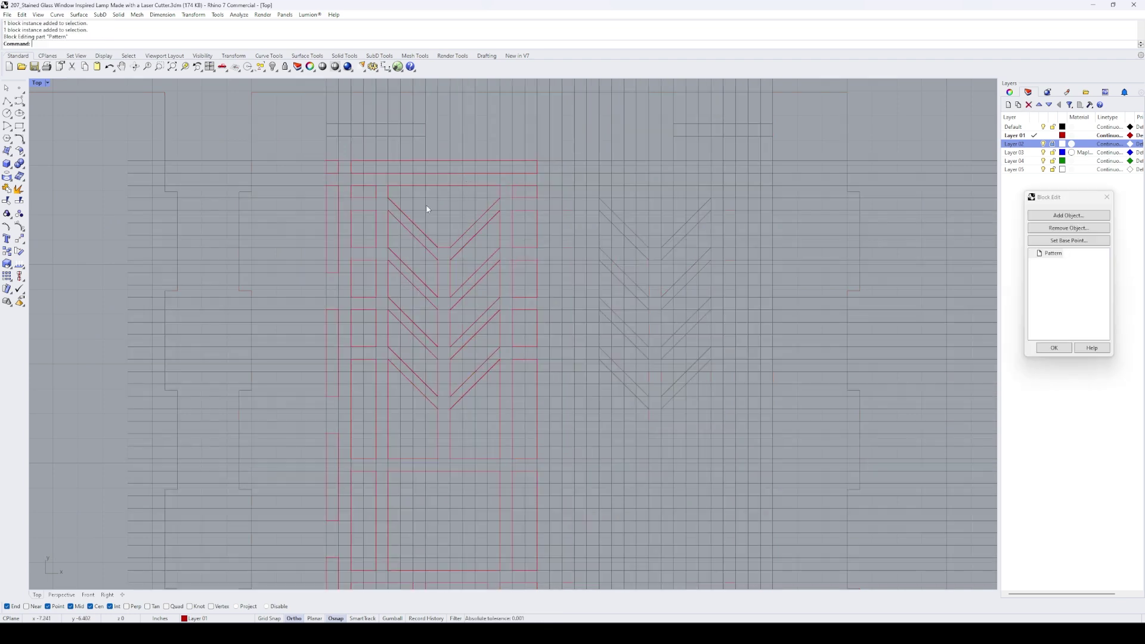
Step: Delete the column of rectangular cutouts along the outer side of the chevrons in the pattern block
right_drag(427, 210, 507, 225)
scroll(506, 225, up, 1)
key(Delete)
drag(421, 245, 383, 446)
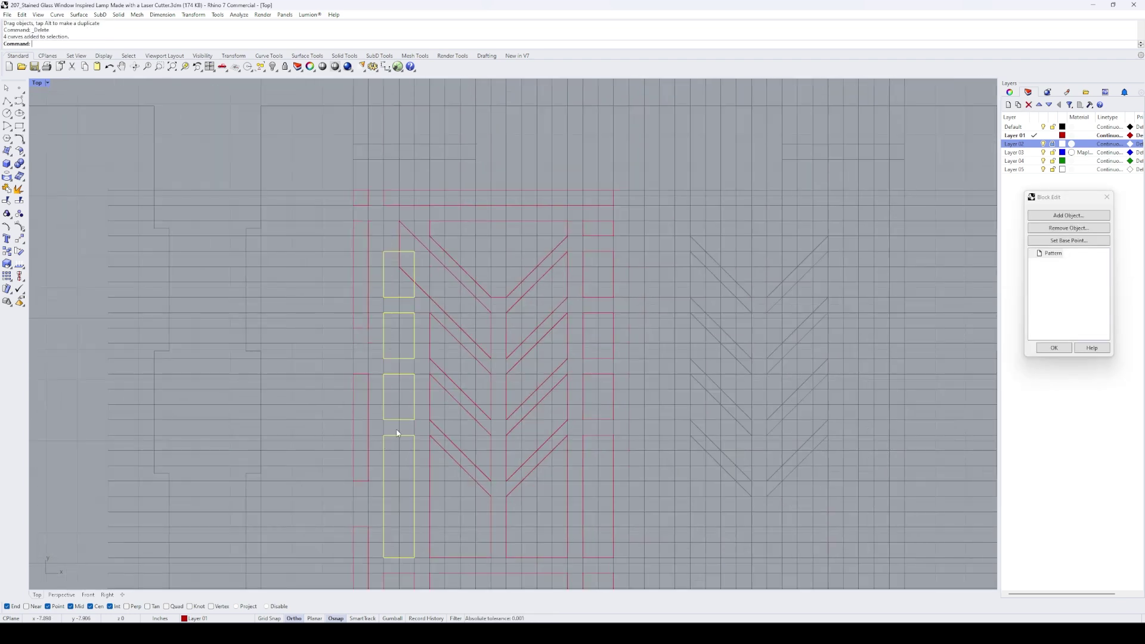
click(524, 274)
key(Delete)
Step: Rework the diagonal copies in the chevrons' left half and join the triangular outline beneath them
click(465, 333)
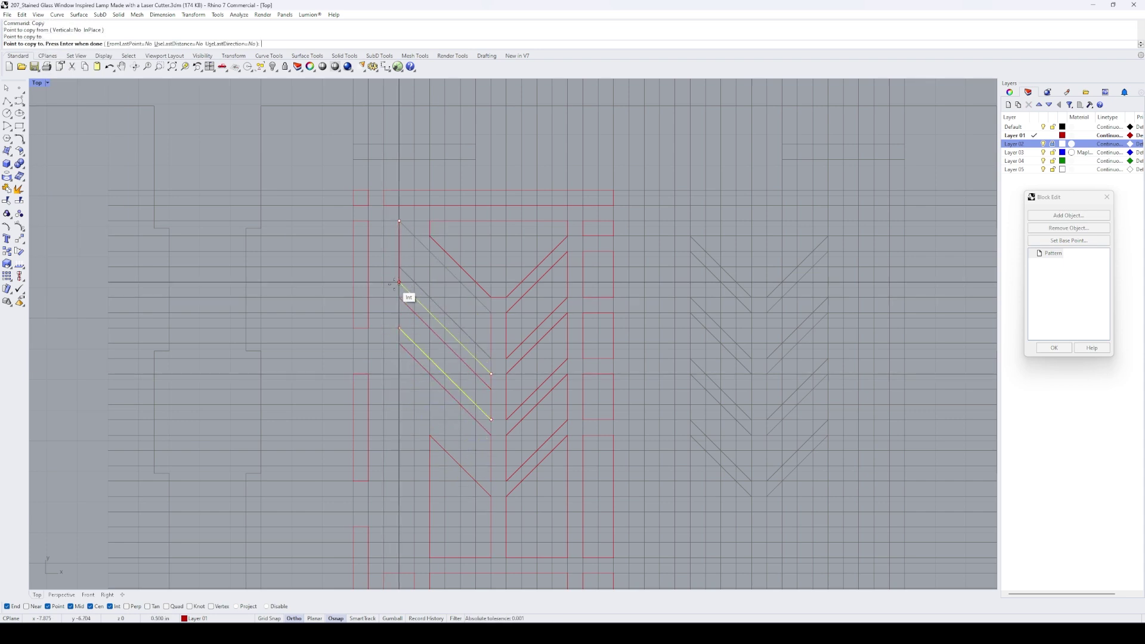
key(ctrl+z)
key(ctrl+z)
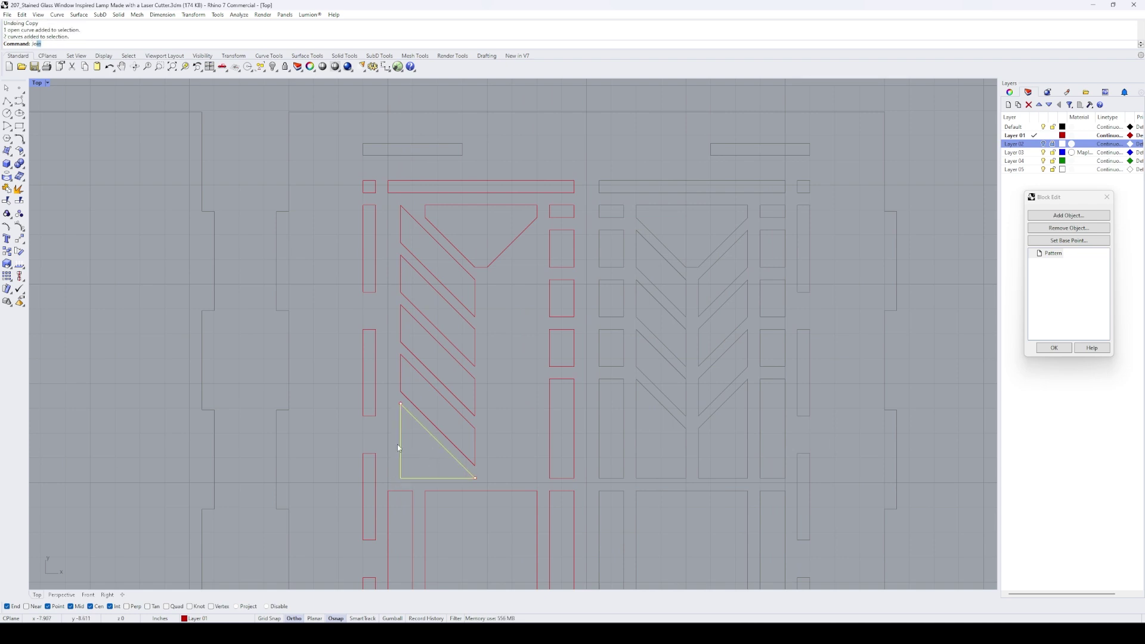
key(Return)
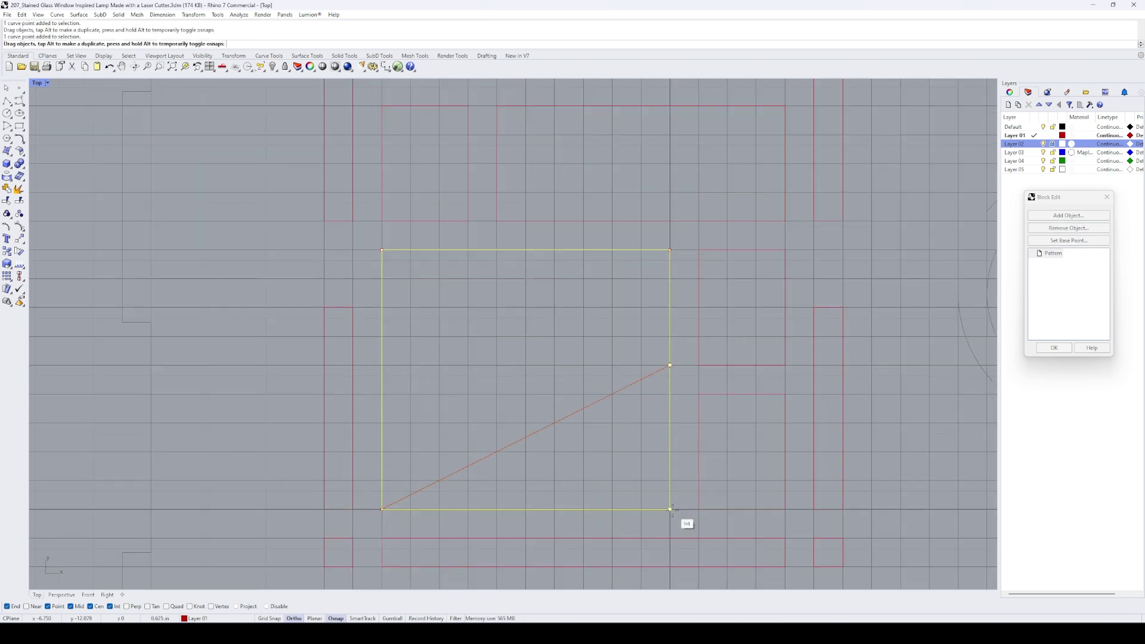
scroll(478, 444, down, 5)
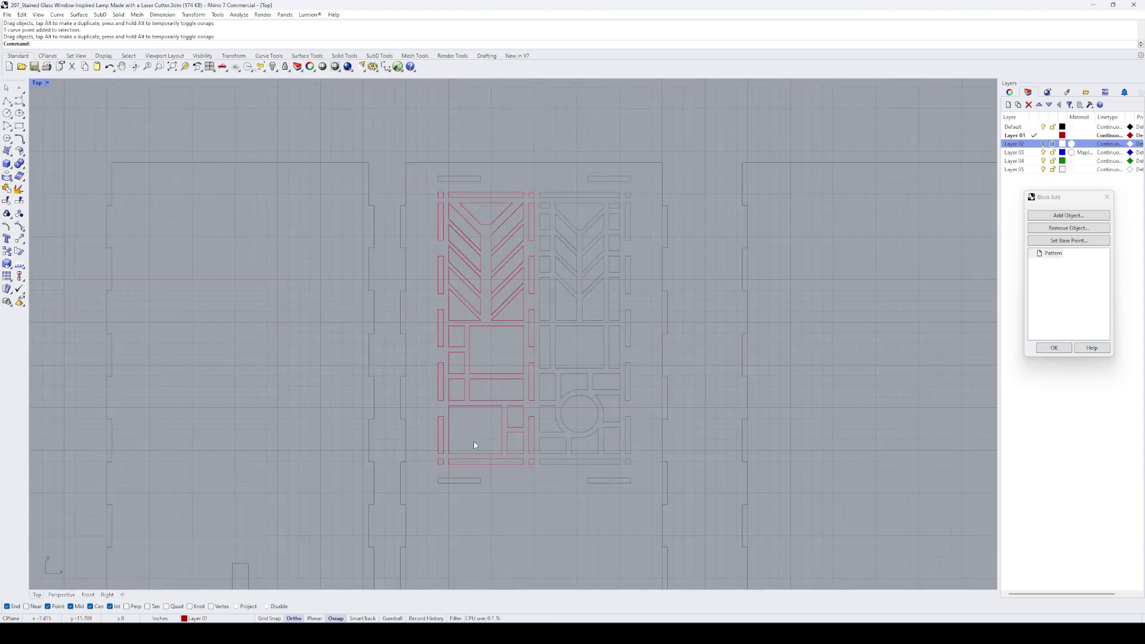
scroll(474, 441, up, 4)
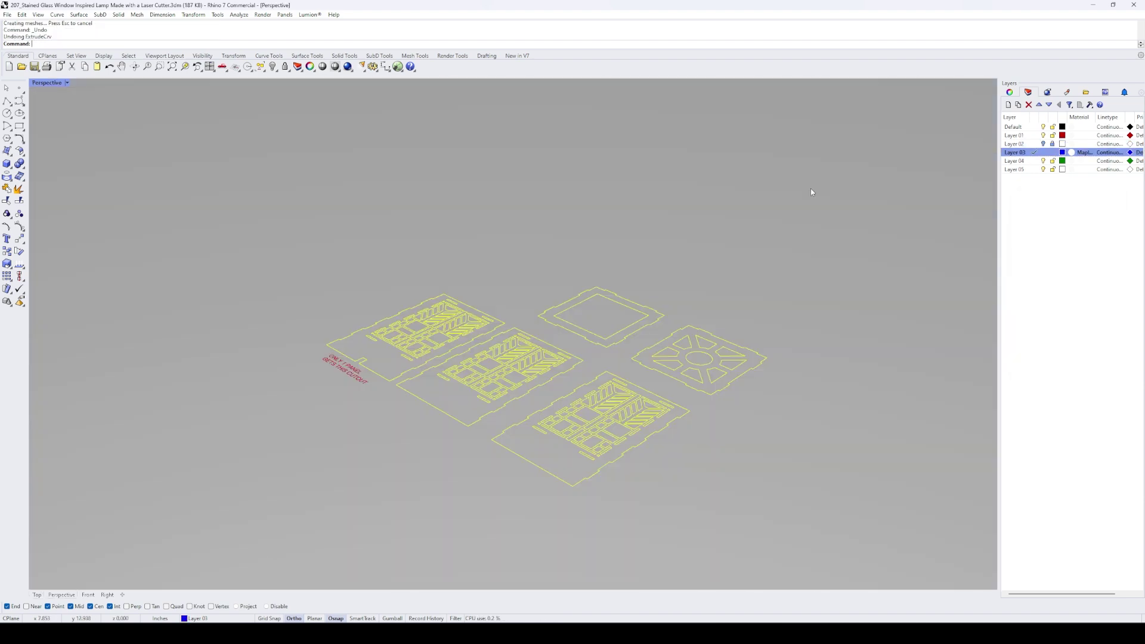
Step: Extrude the lamp part curves 0.125 inches as solids and rotate the three patterned panels 90 degrees upright
key(ctrl+y)
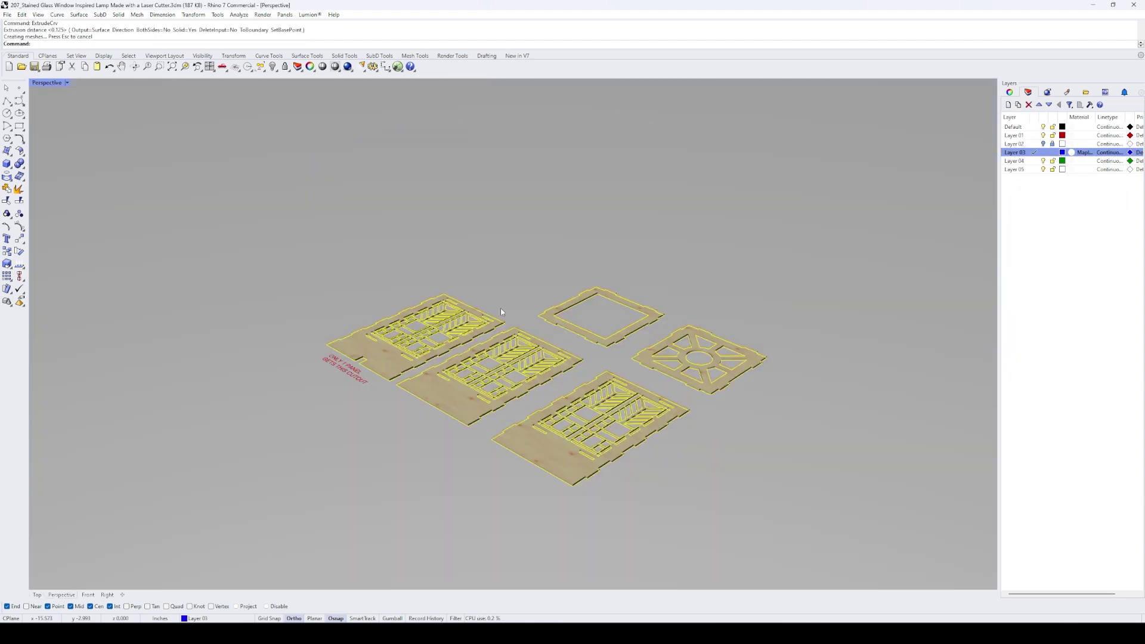
click(481, 314)
shift+click(446, 408)
double_click(59, 86)
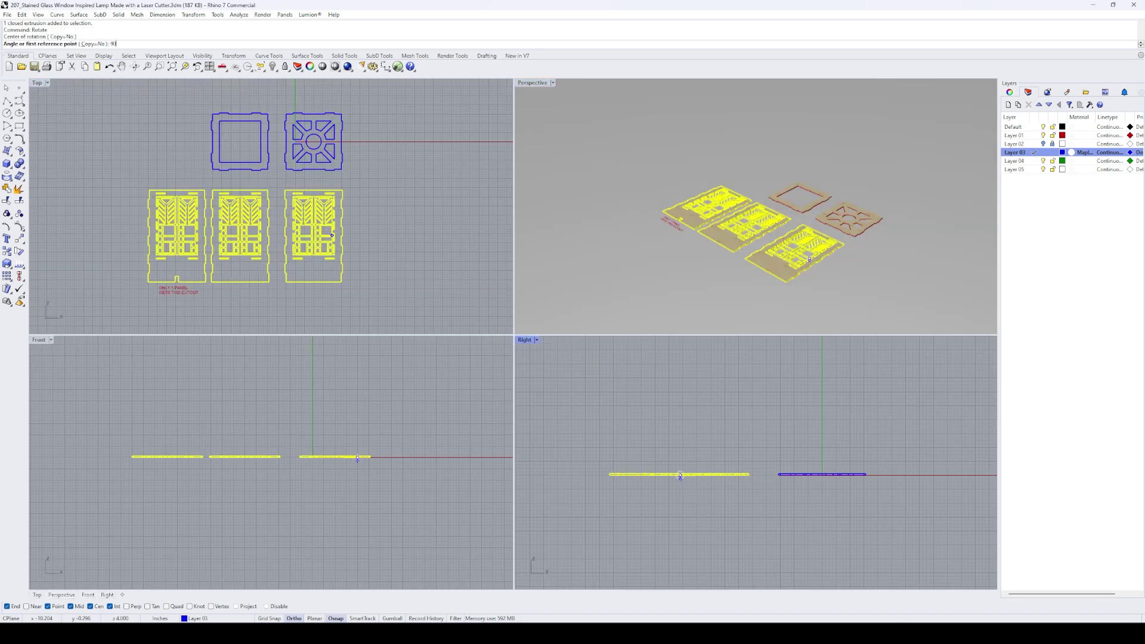
key(Return)
Step: Rotate the third upright panel in plan so that it stands perpendicular to the other two
click(334, 245)
key(Return)
click(313, 245)
key(Return)
Step: Move the upright panel with the bottom notch by its slot corner to meet the perpendicular panel as a corner
double_click(535, 83)
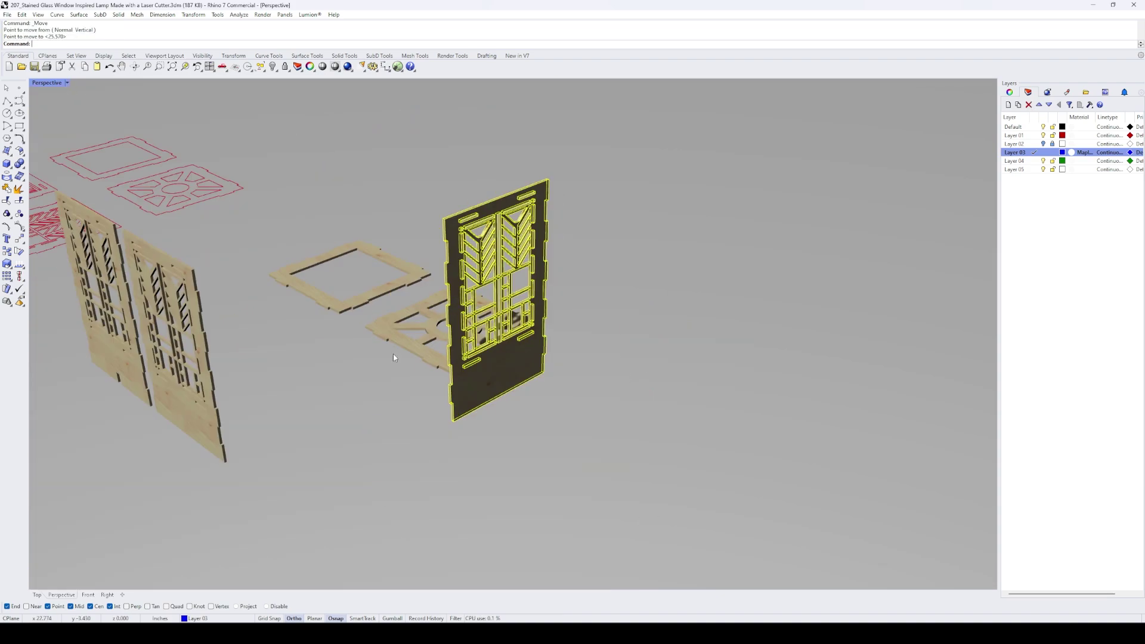
click(282, 351)
scroll(281, 351, up, 10)
text(m)
key(Return)
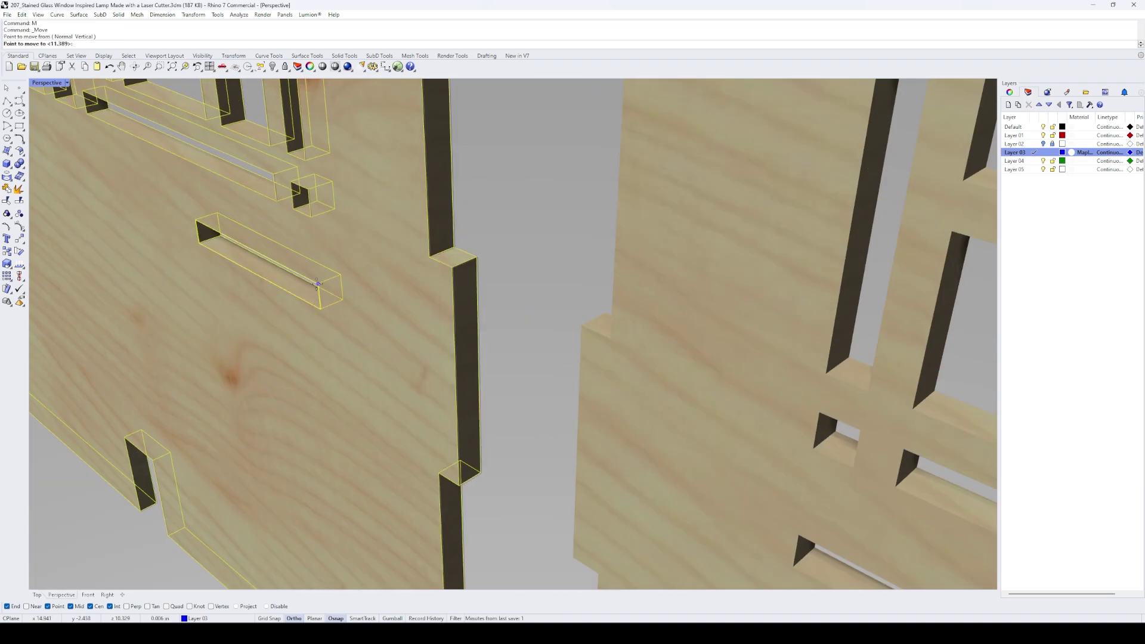
Step: Move the remaining upright patterned panel into the lamp assembly around the base plate
click(440, 345)
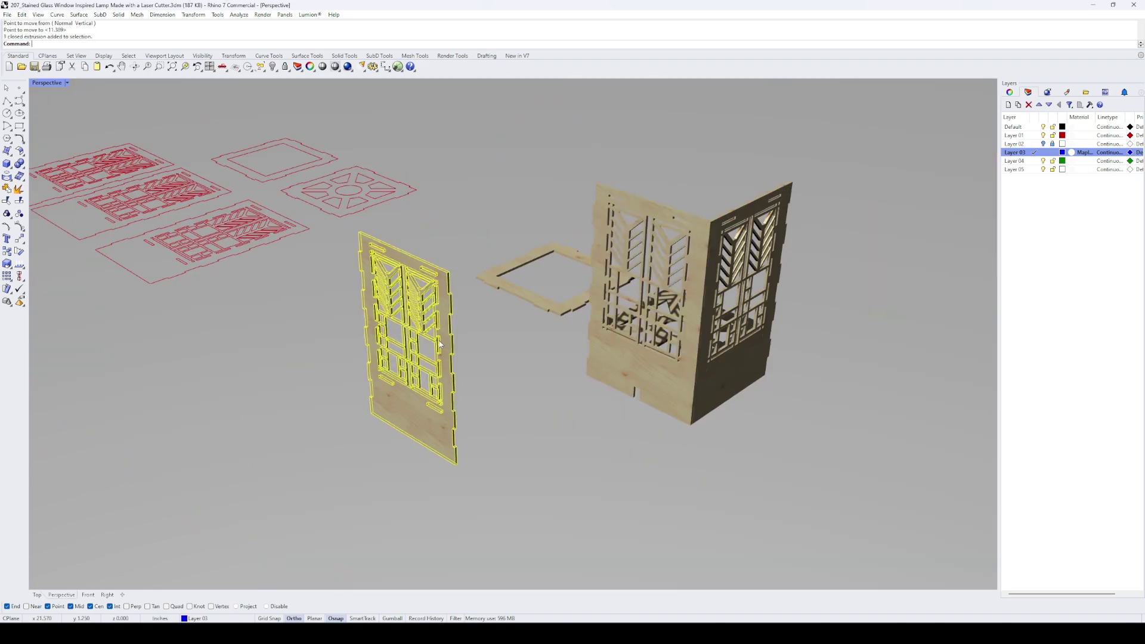
scroll(440, 345, up, 10)
text(m)
key(Return)
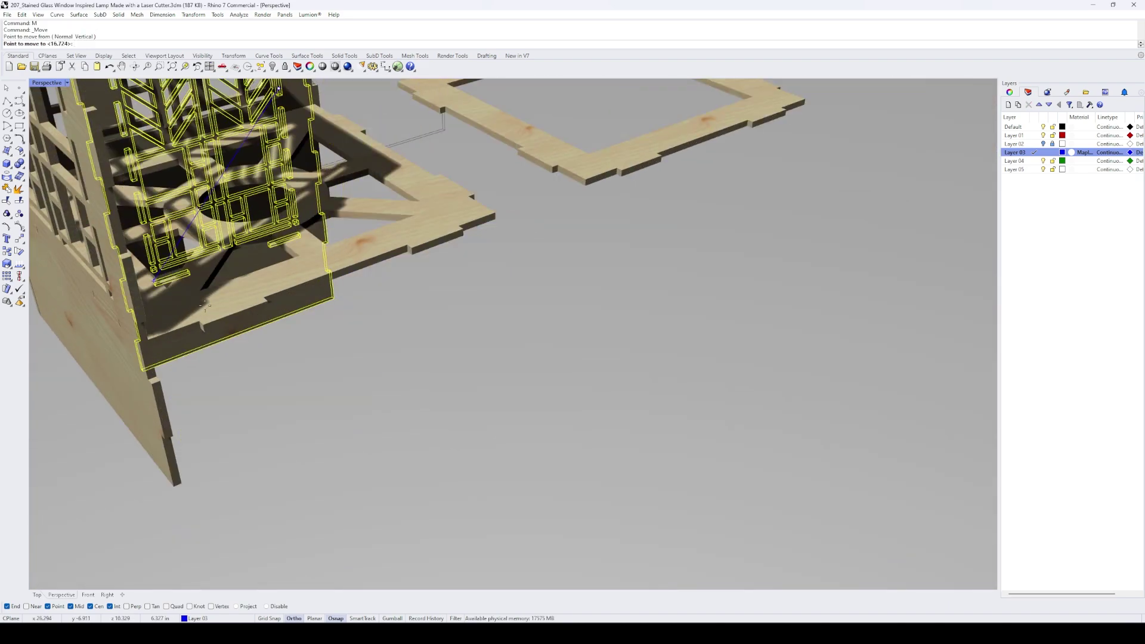